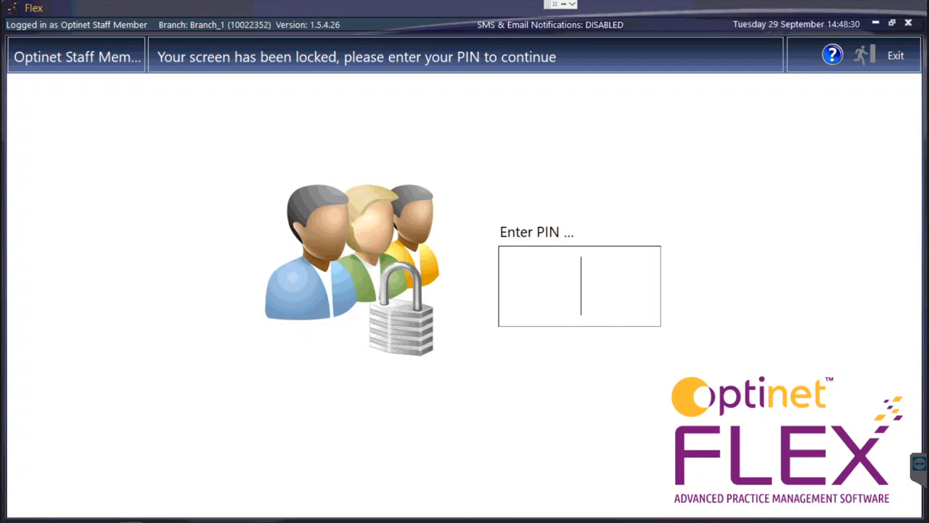
Step: Enter the staff PIN on the lock screen to unlock Flex
type("1234")
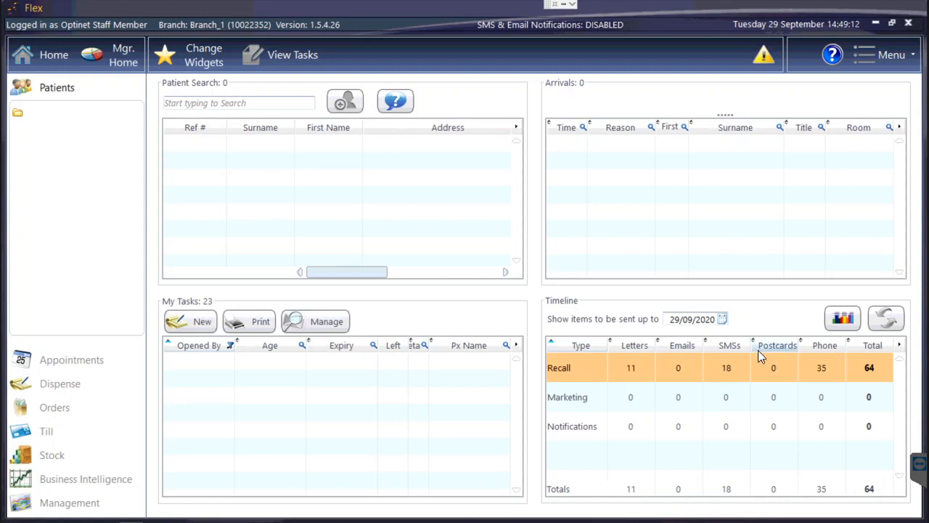
Step: Open the Recall line of the Timeline totals to list recall items due to be sent
left_click(730, 369)
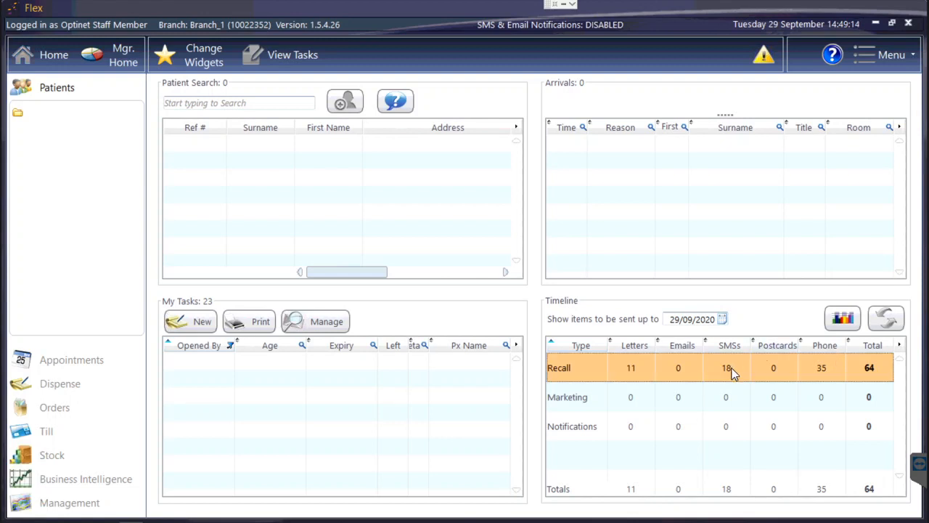
double_click(734, 373)
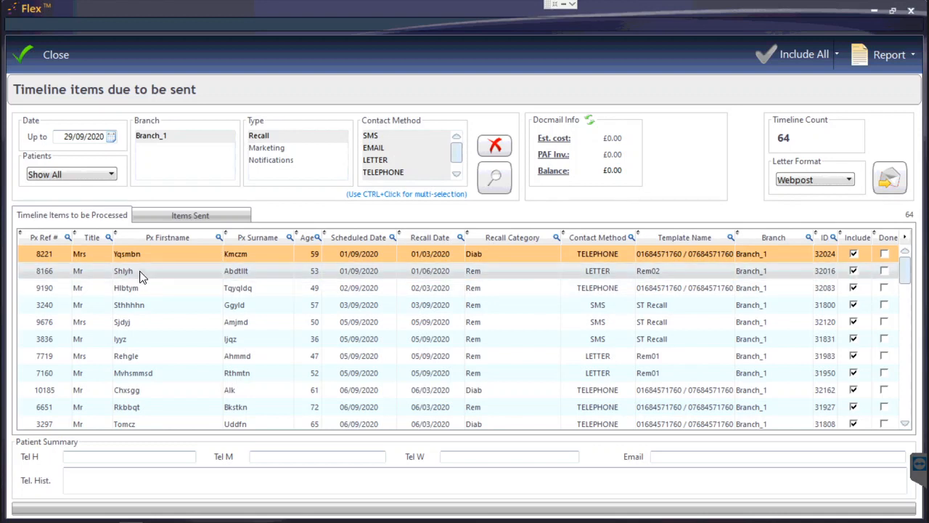
Step: Select the LETTER Rem02 row to show that patient's home, mobile and work numbers
mouse_move(140, 272)
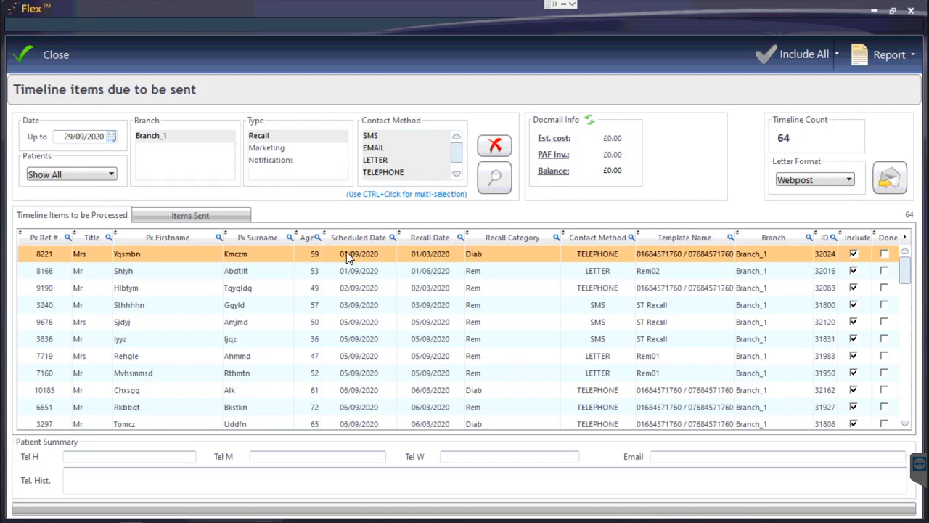
mouse_move(339, 275)
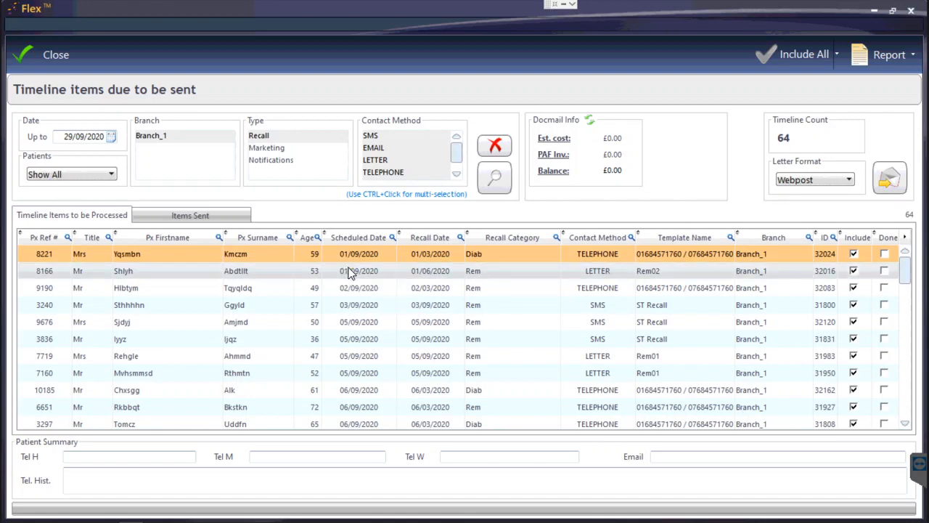
left_click(346, 275)
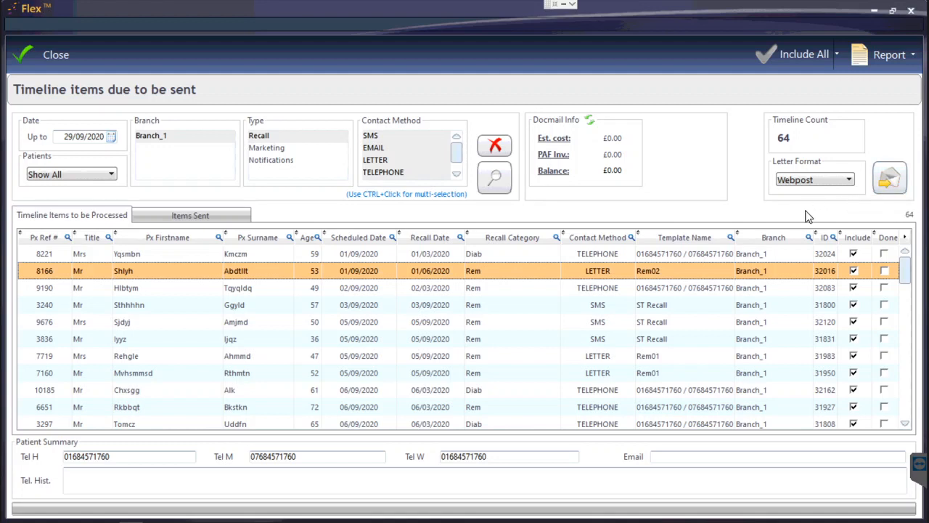
left_click(818, 181)
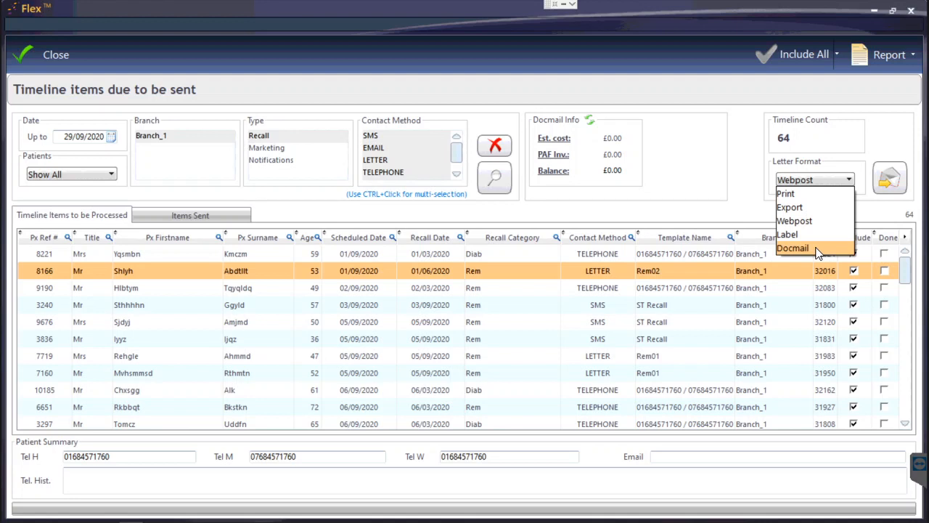
left_click(894, 152)
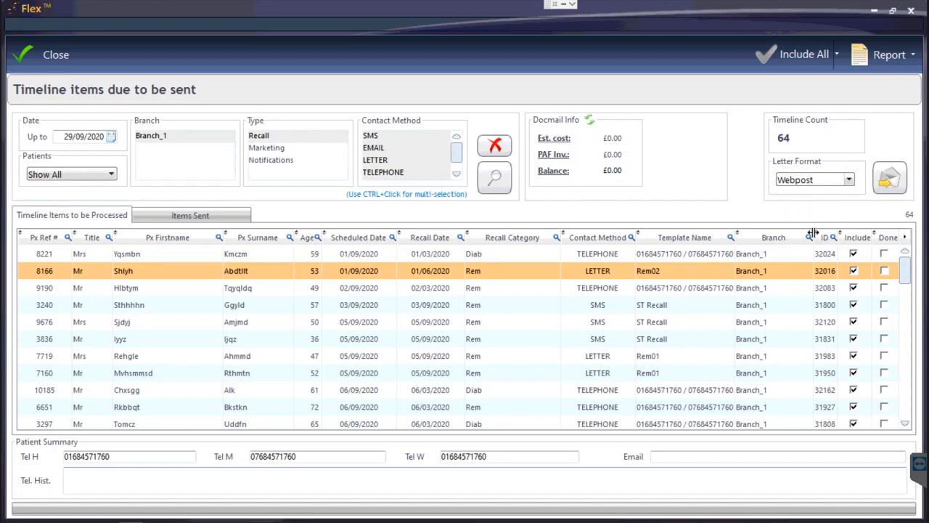
right_click(674, 255)
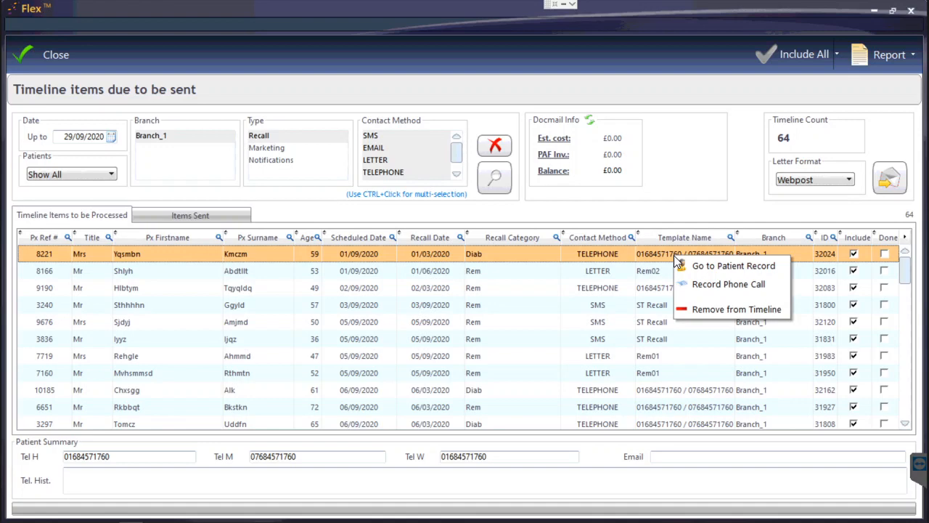
left_click(698, 283)
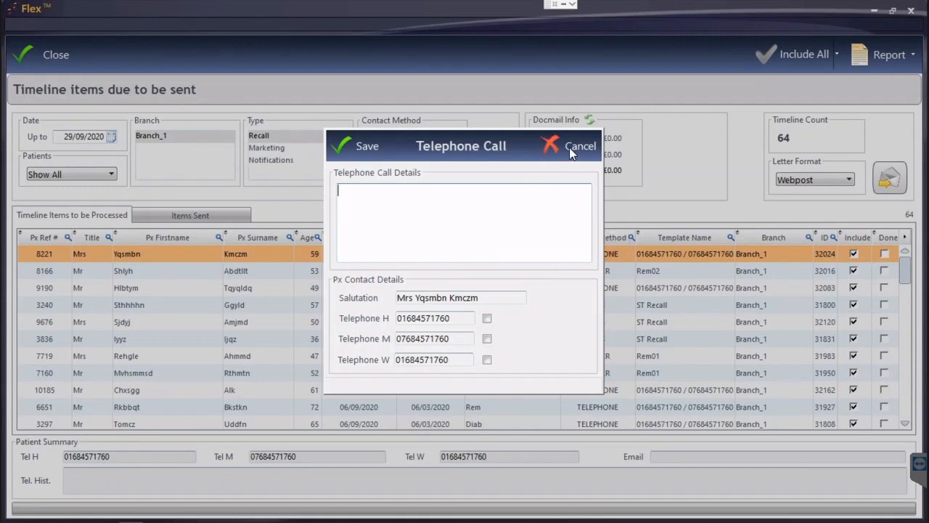
left_click(571, 148)
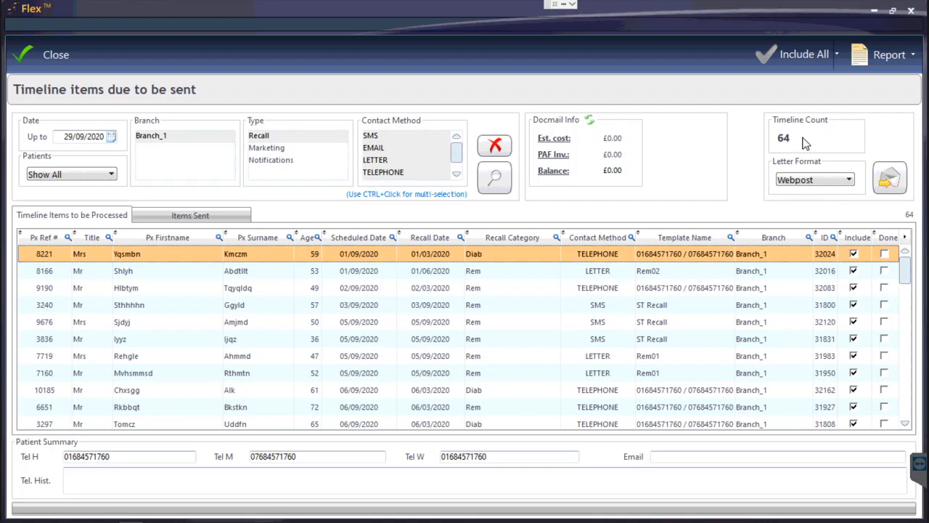
Step: Mark the first three due recall items as Done
left_click(885, 255)
left_click(885, 271)
left_click(884, 288)
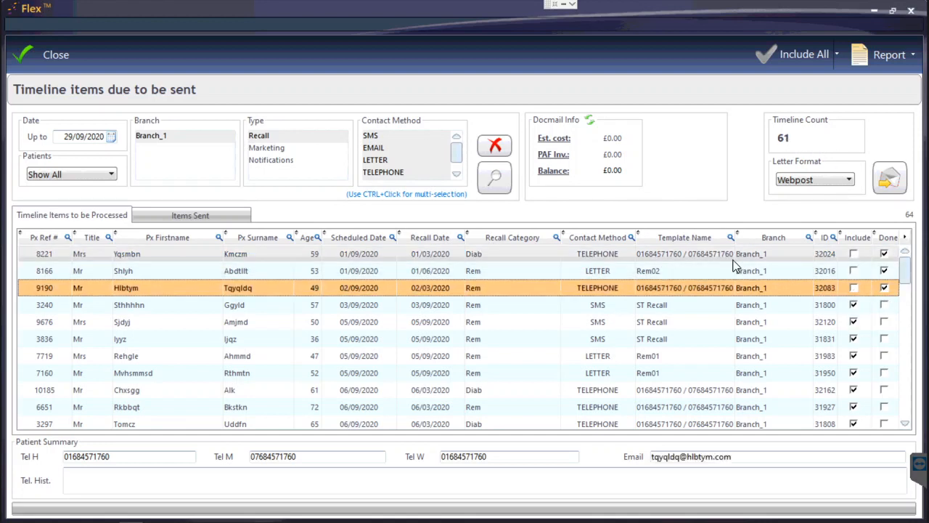
Step: Remove the three completed items from the timeline, then view the Items Sent list
left_click(733, 256, "shift")
right_click(734, 265)
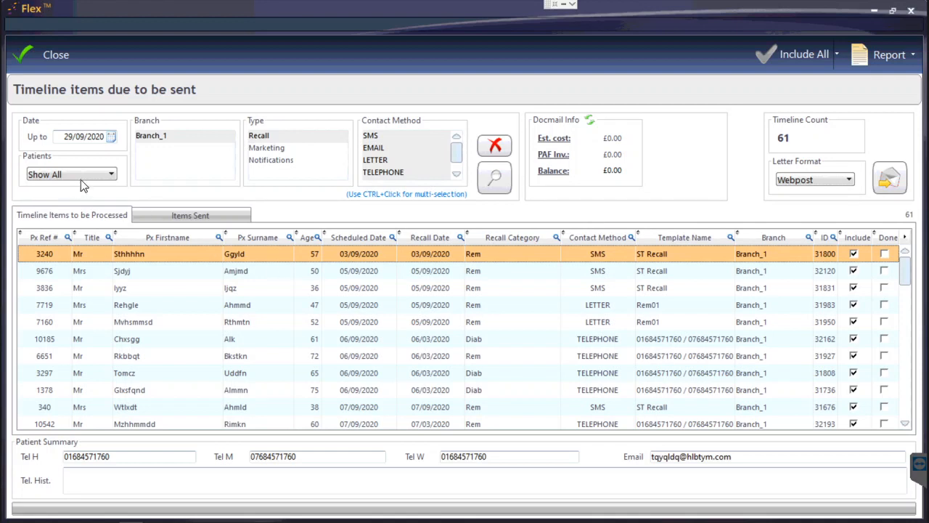
left_click(197, 220)
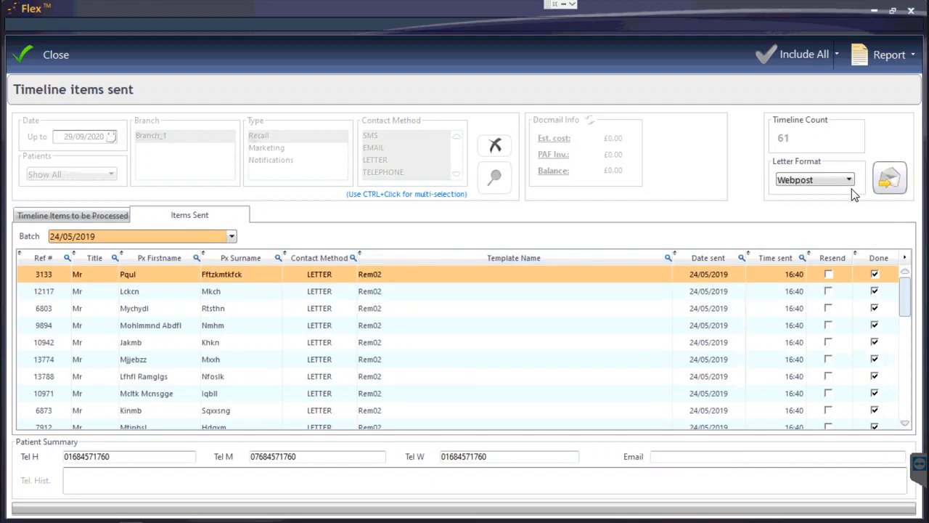
Step: Return to items to be processed, dismiss the Report options, and close back to the dashboard
left_click(124, 216)
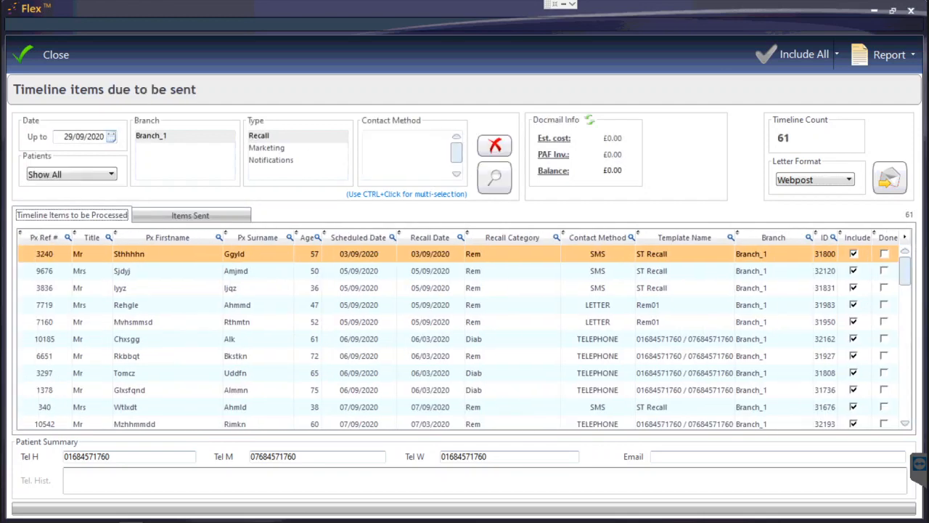
left_click(879, 62)
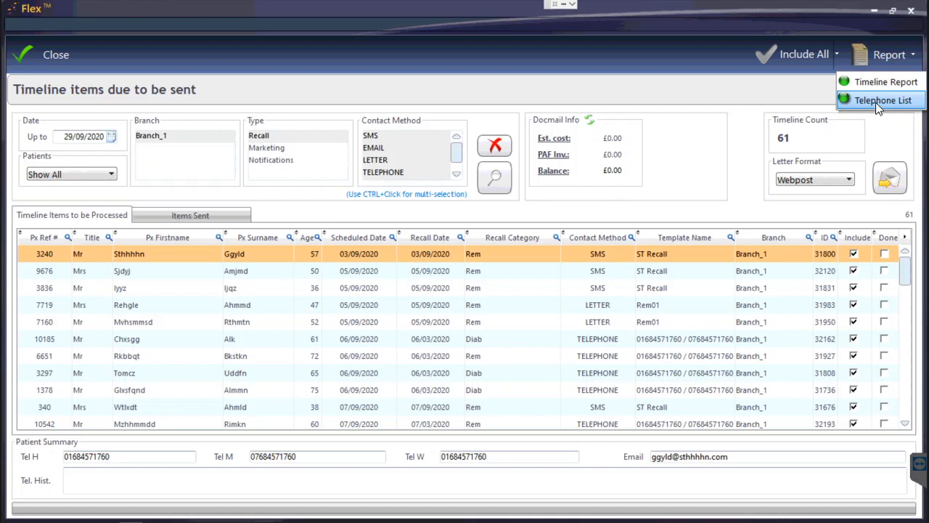
left_click(401, 256)
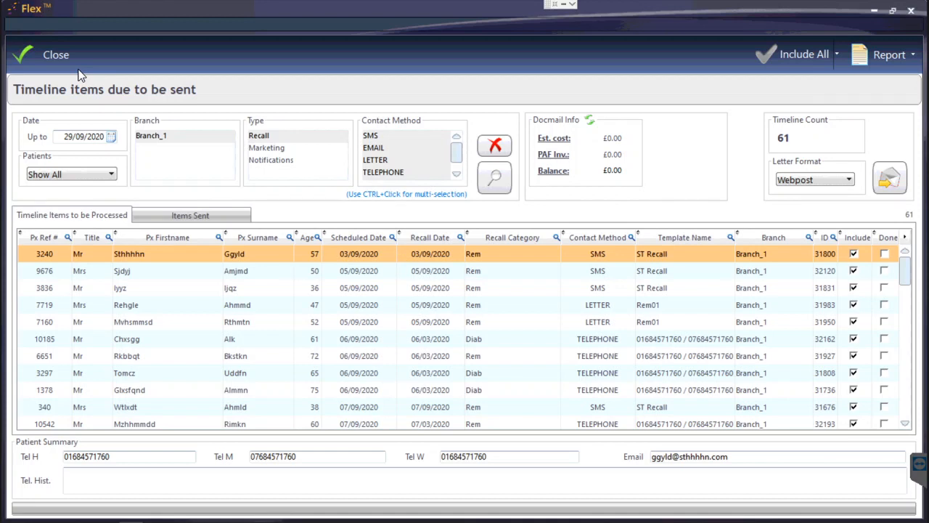
left_click(42, 57)
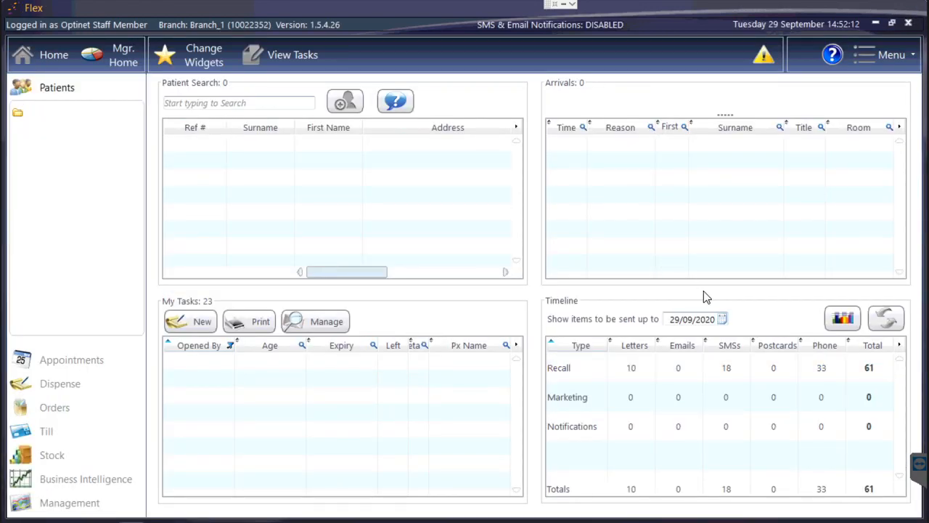
Step: Refresh the timeline totals, view the Cumulative Total chart, then close it
left_click(891, 323)
left_click(839, 326)
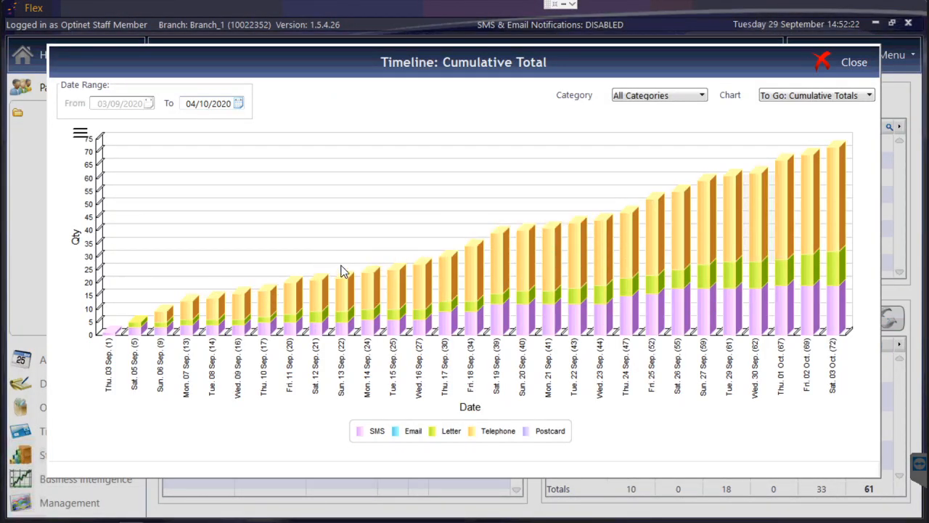
mouse_move(631, 215)
left_click(832, 66)
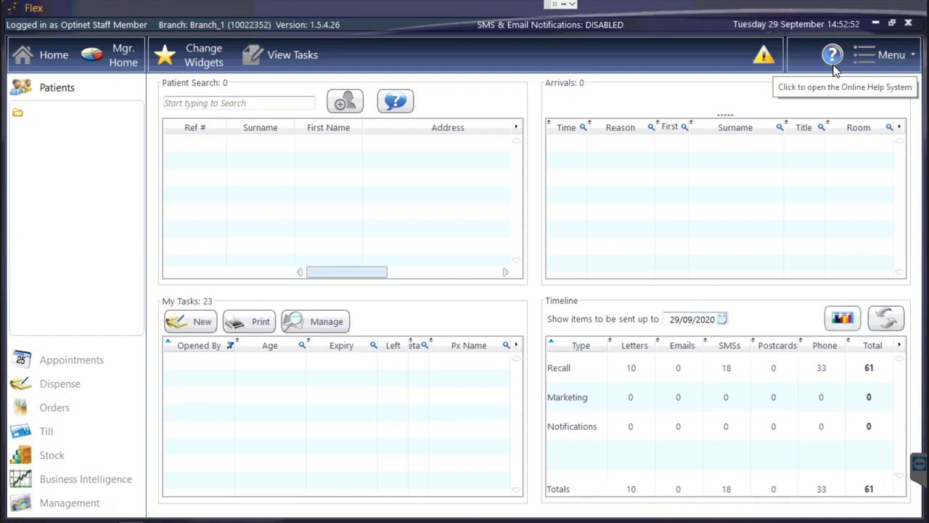
left_click(900, 57)
Step: Go to Setup > Examinations > Sight Exams to see the recall categories
left_click(801, 300)
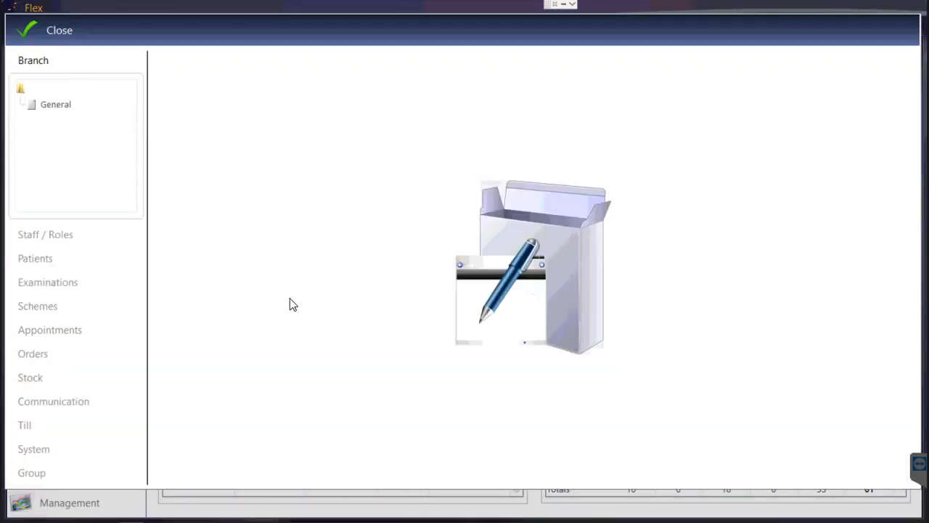
left_click(70, 284)
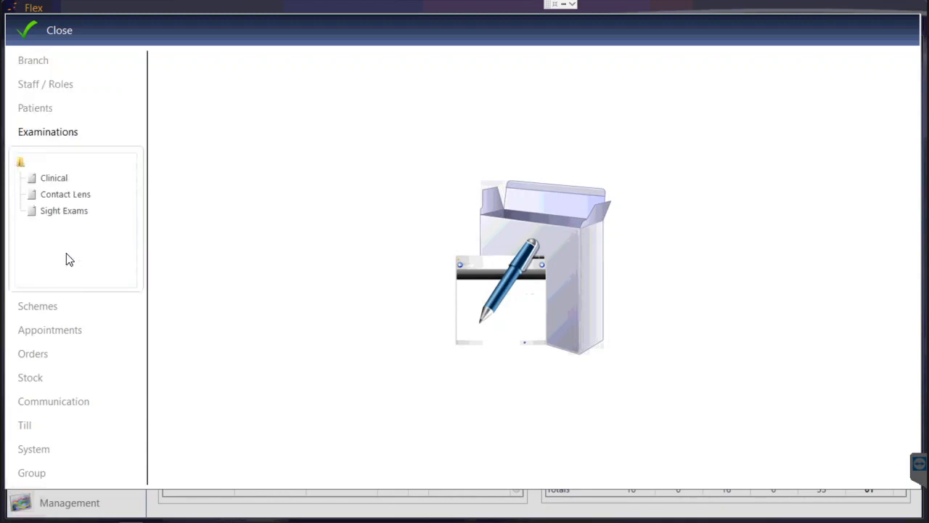
left_click(65, 211)
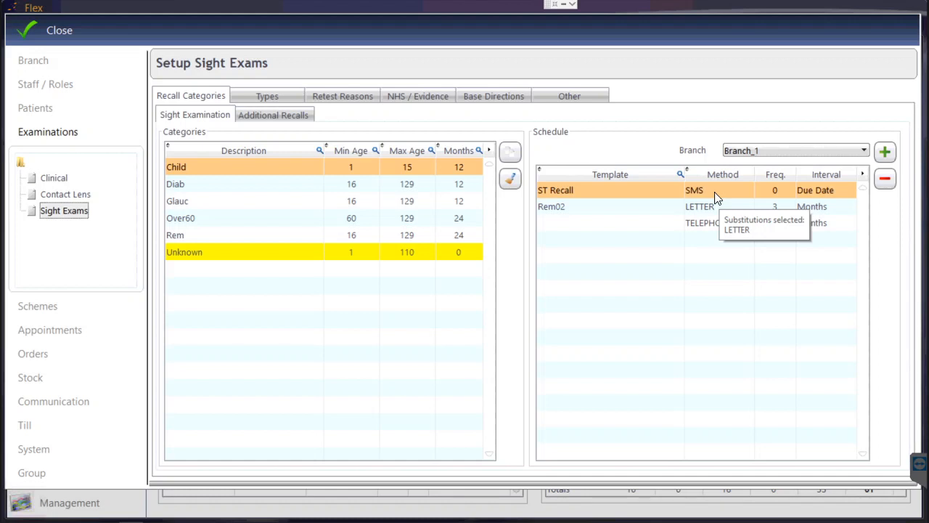
Step: Enter a new category row: Example, ages 16 to 110, 12-month recall
left_click(229, 270)
left_click(228, 272)
type("Example")
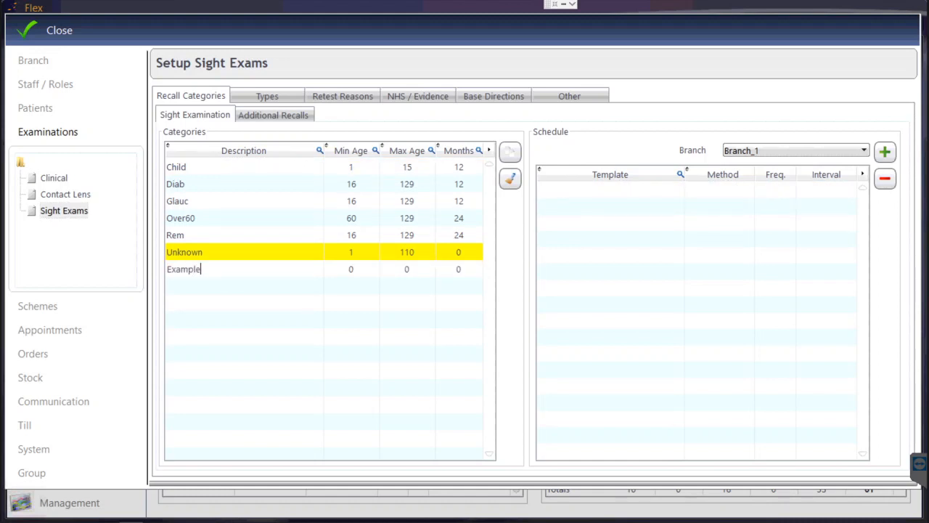
key("Tab")
type("16")
key("Tab")
type("110")
key("Tab")
type("12")
Step: Commit the Example category, select it and start a new recall schedule entry
left_click(212, 272)
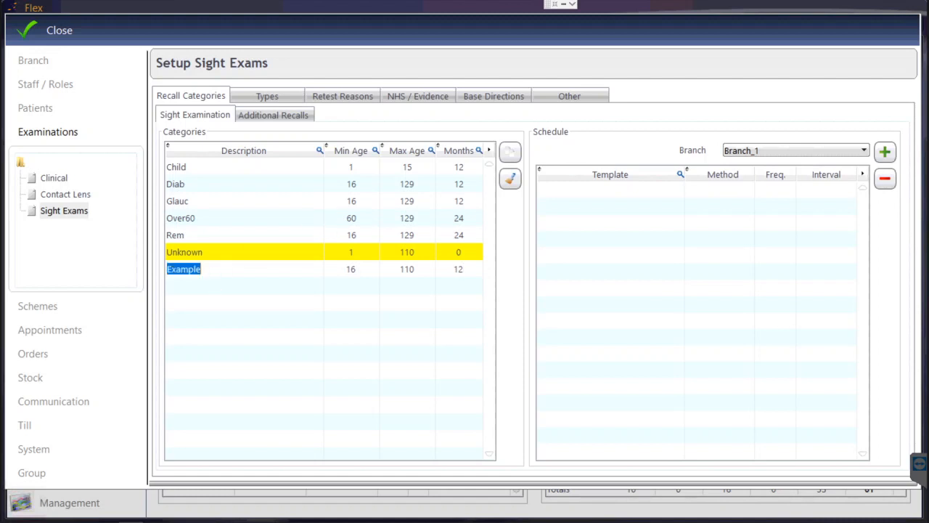
left_click(249, 252)
left_click(243, 269)
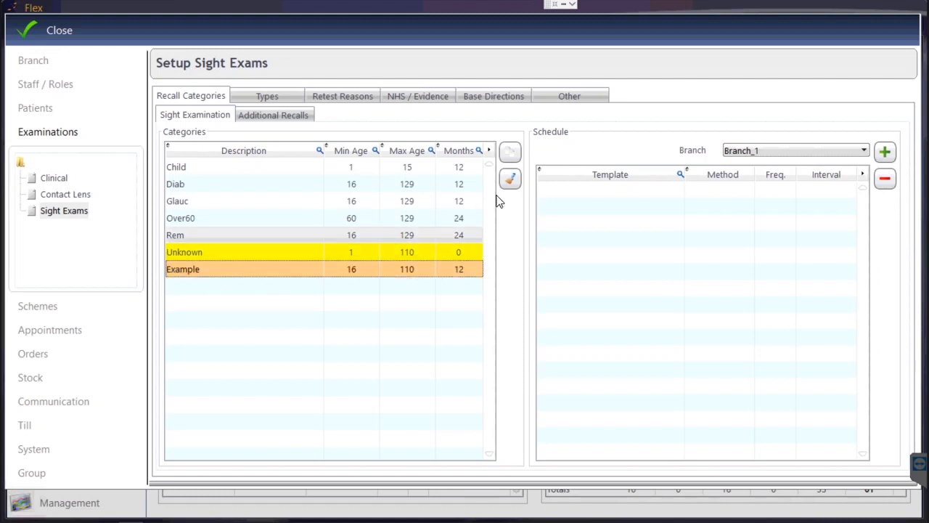
left_click(884, 154)
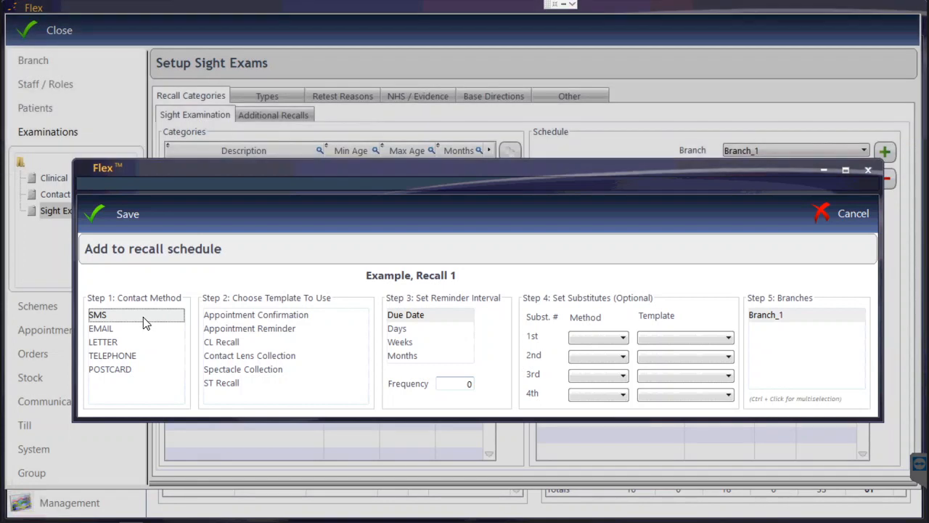
Step: Save an SMS ST Recall schedule entry with LETTER Rem01 as first substitute
left_click(231, 387)
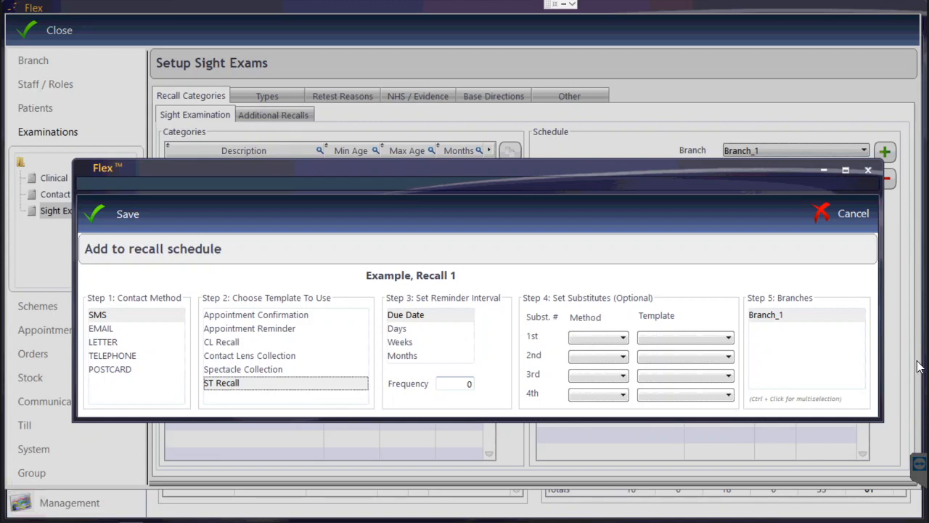
left_click(616, 342)
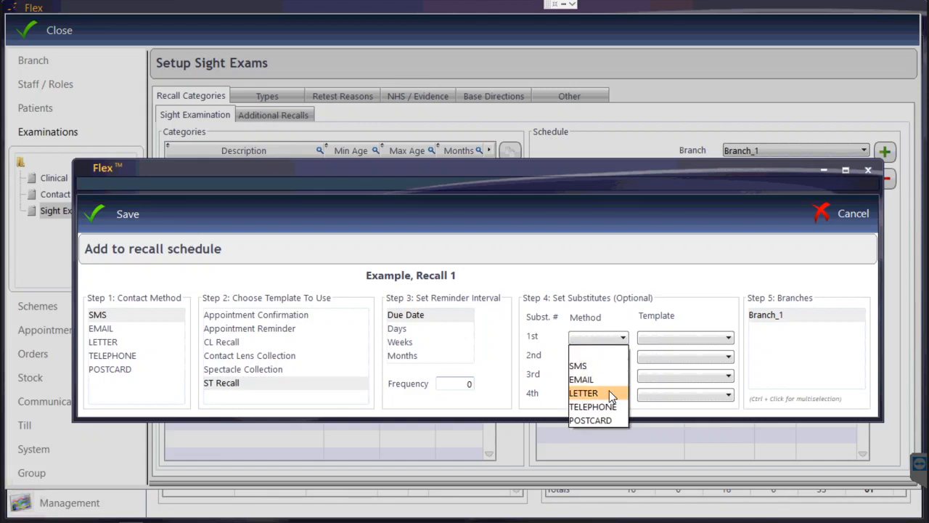
left_click(603, 392)
left_click(655, 337)
scroll(665, 271, "down", 5)
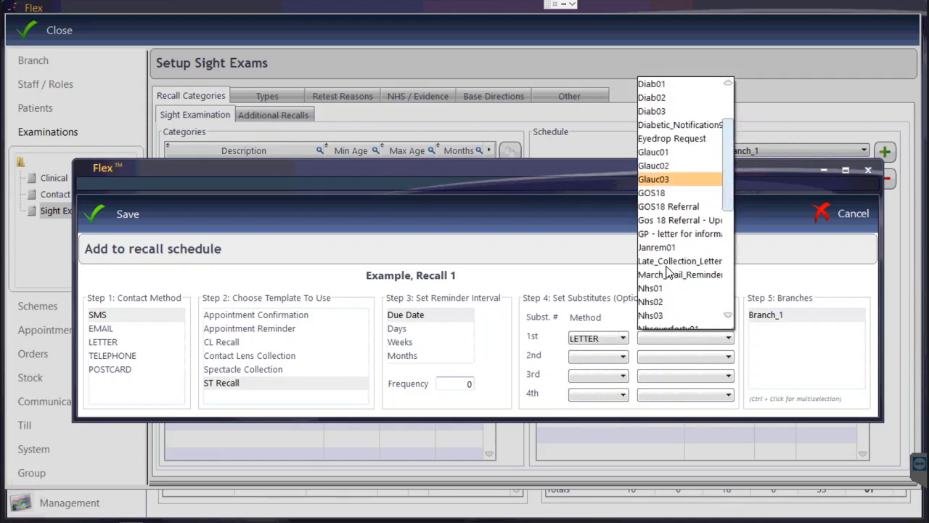
scroll(666, 256, "down", 3)
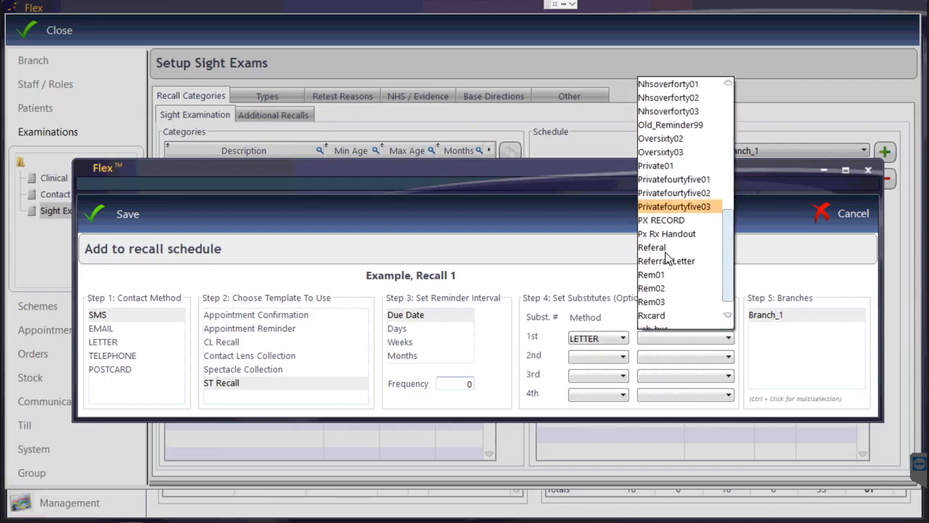
left_click(667, 273)
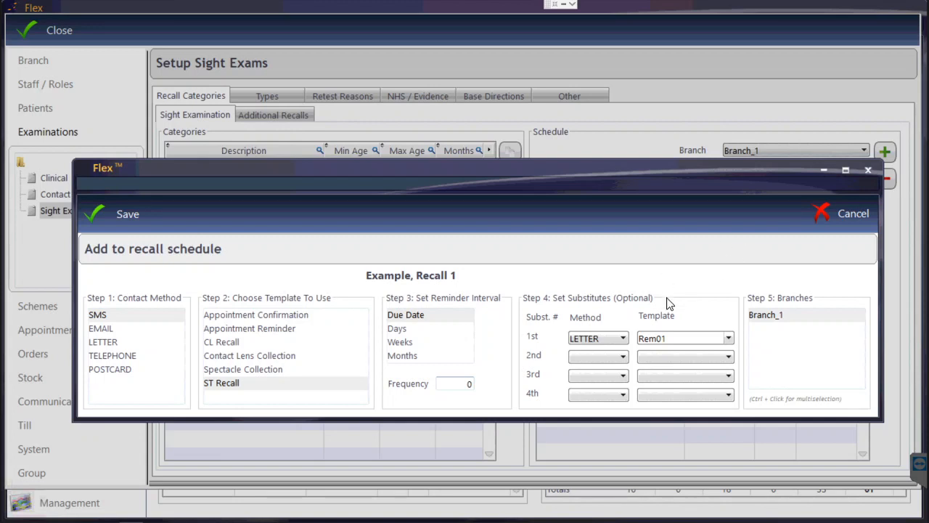
left_click(125, 209)
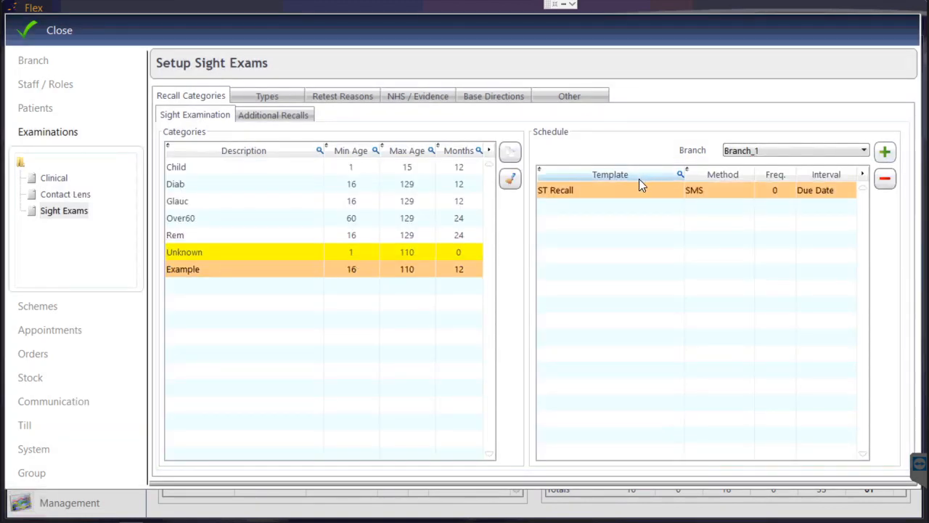
Step: Save a second schedule entry: LETTER template Rem02, frequency 3, interval Months
left_click(892, 154)
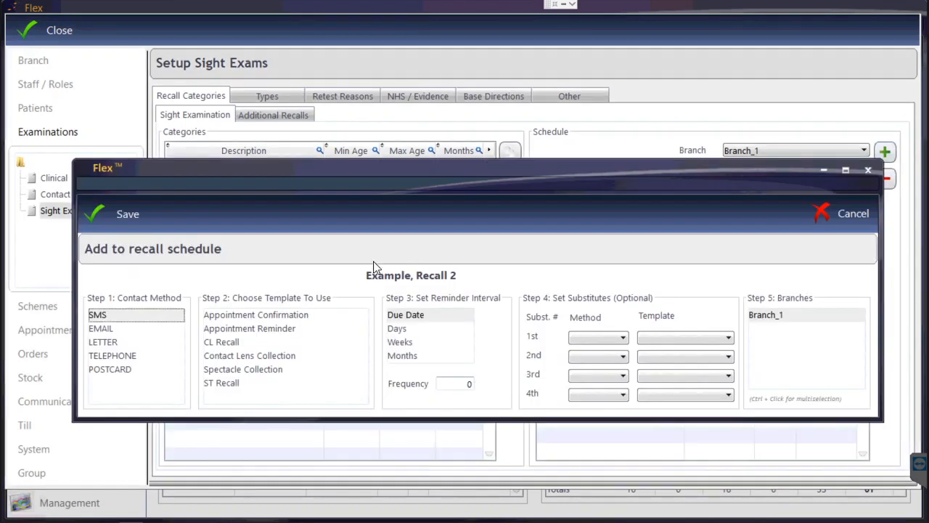
left_click(117, 342)
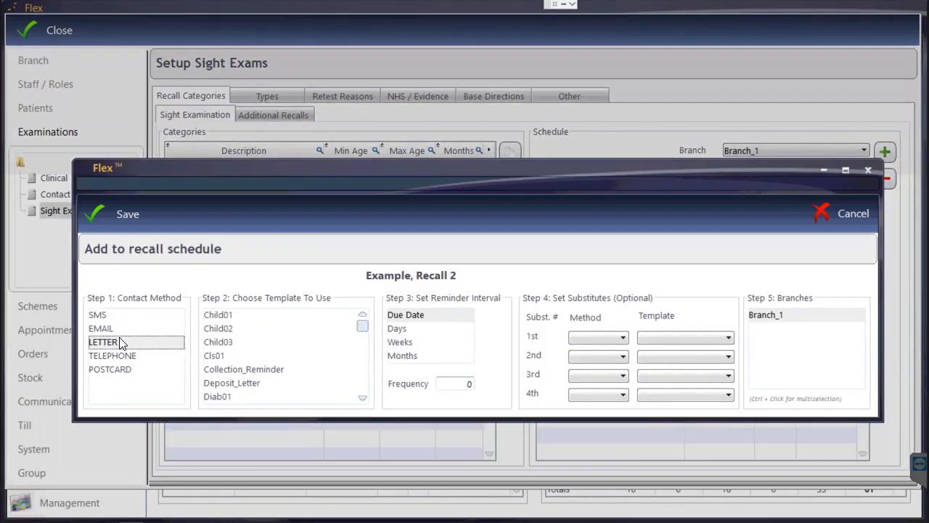
scroll(320, 360, "down", 10)
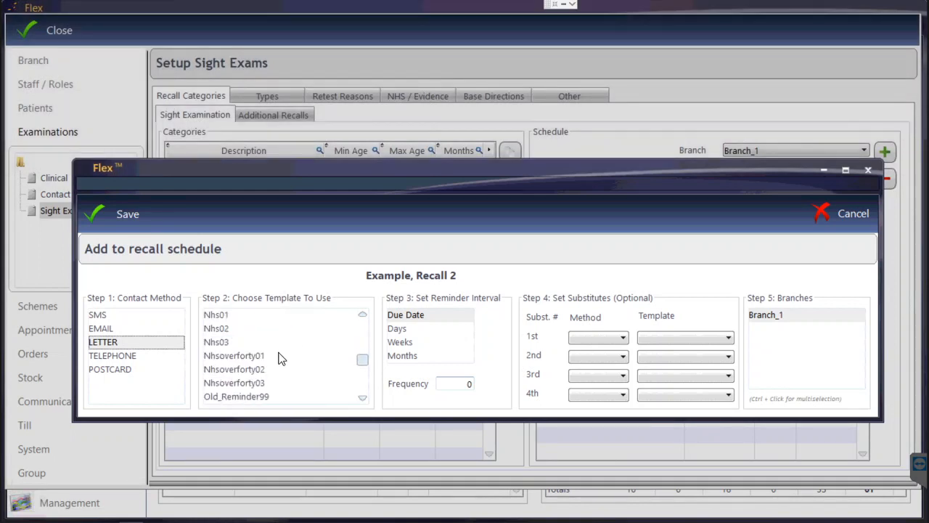
scroll(278, 357, "down", 3)
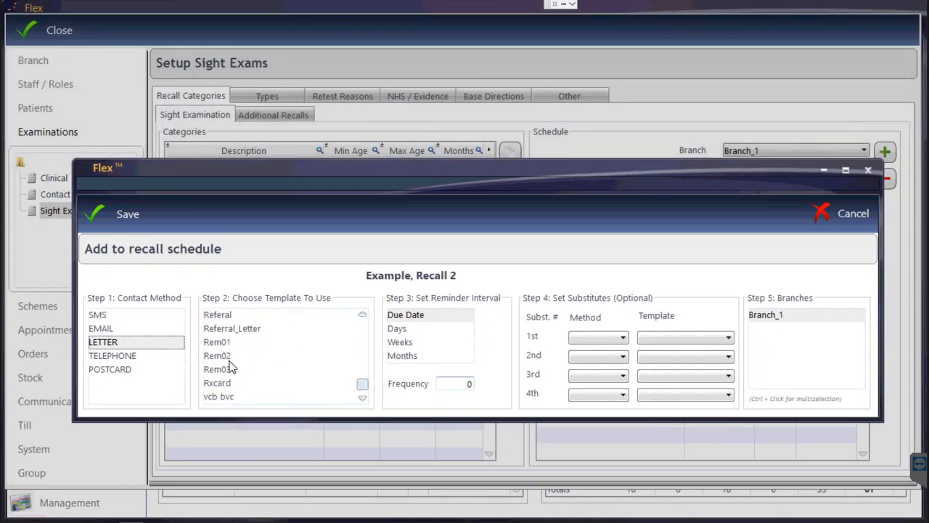
left_click(319, 355)
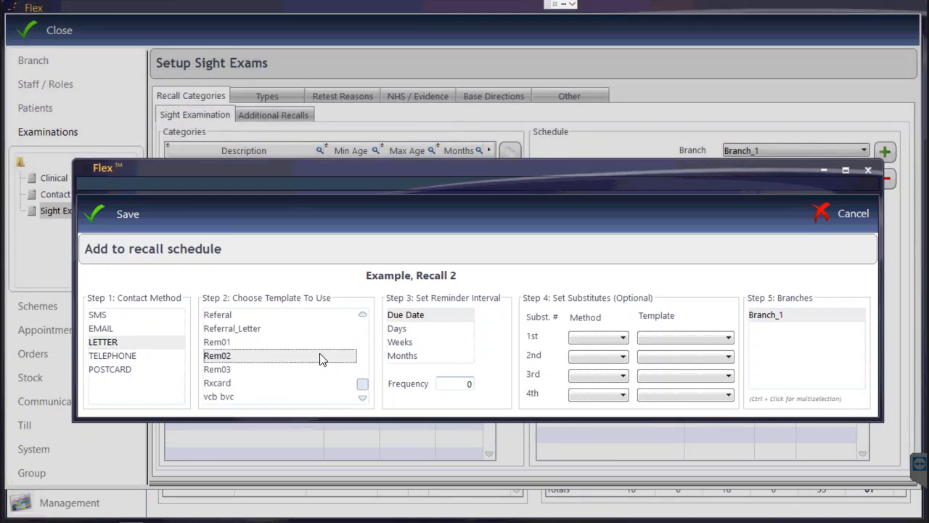
left_click(421, 356)
left_click(450, 384)
type("3")
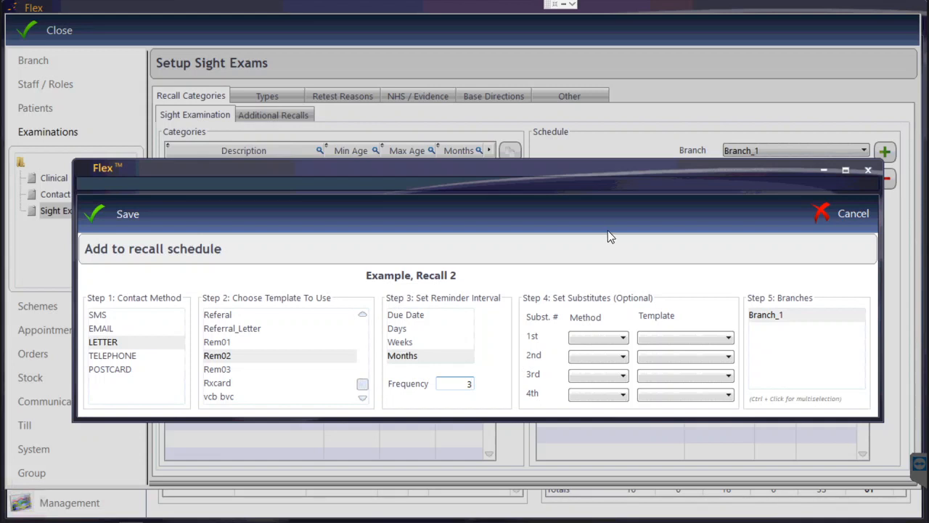
left_click(119, 217)
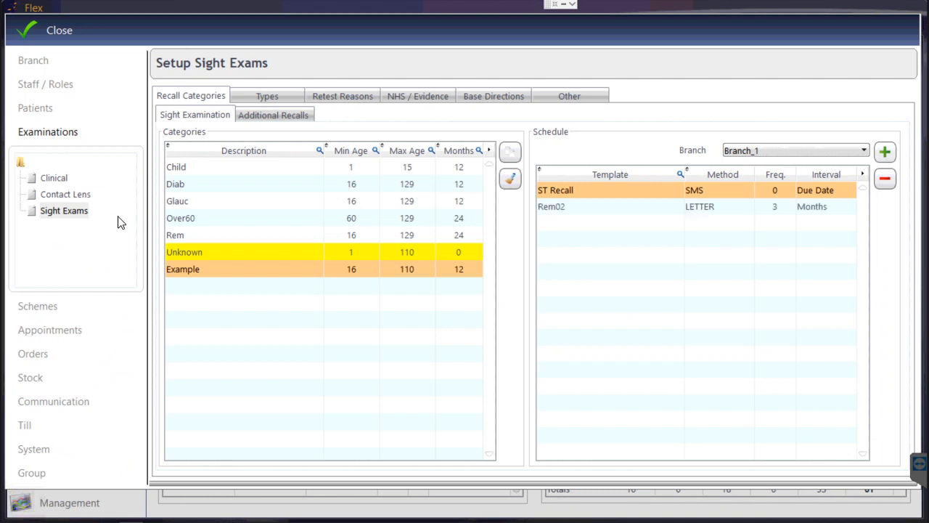
Step: Add a TELEPHONE recall entry to the Example schedule with frequency 6 in Months
left_click(885, 154)
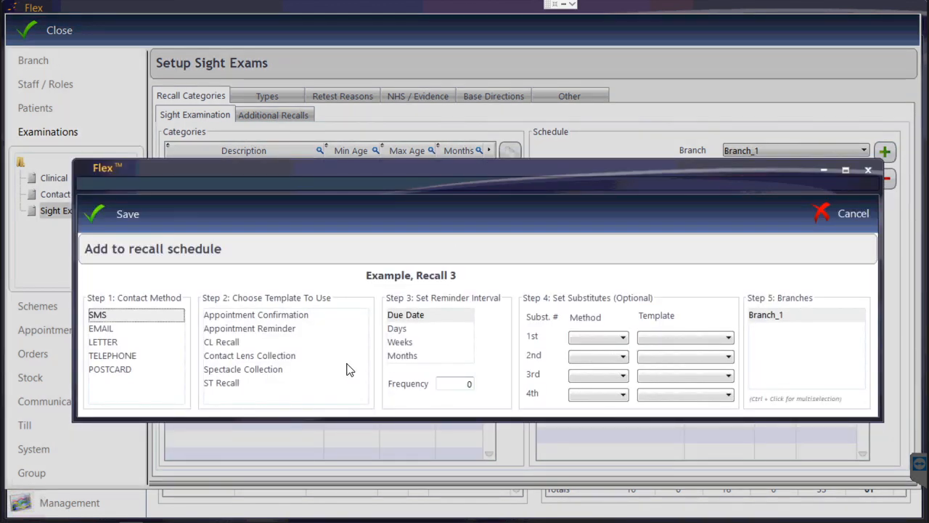
left_click(109, 358)
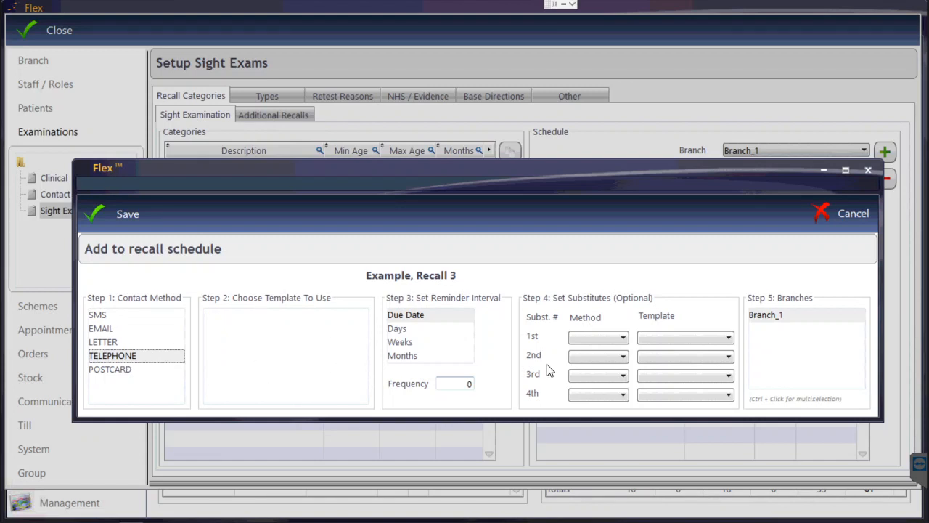
left_click(427, 359)
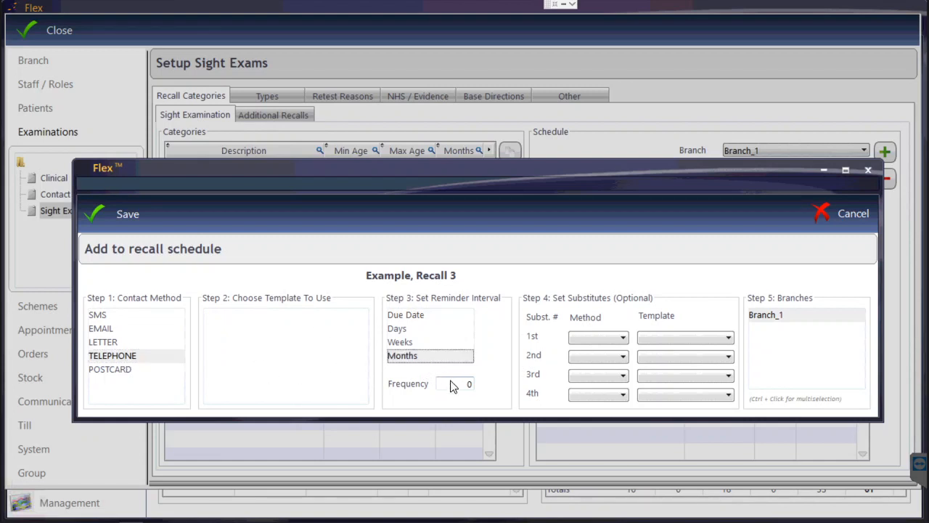
left_click(451, 383)
type("6")
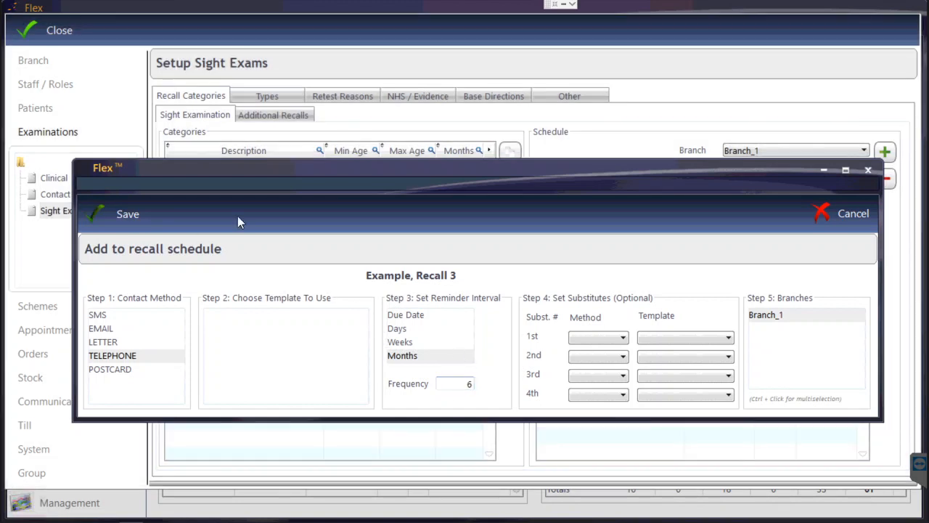
left_click(237, 216)
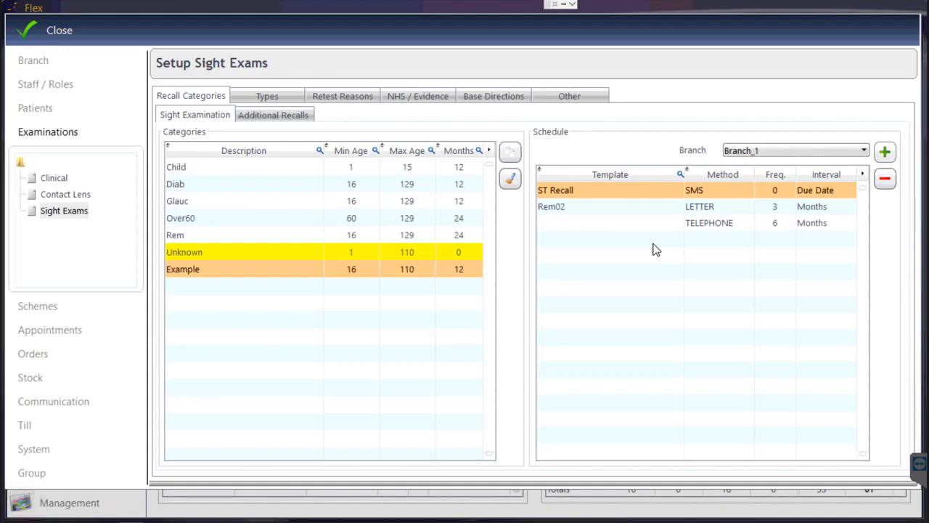
Step: Open the Appointments diary setup and advance to step 3/5 Appointment Reasons
left_click(64, 332)
left_click(868, 104)
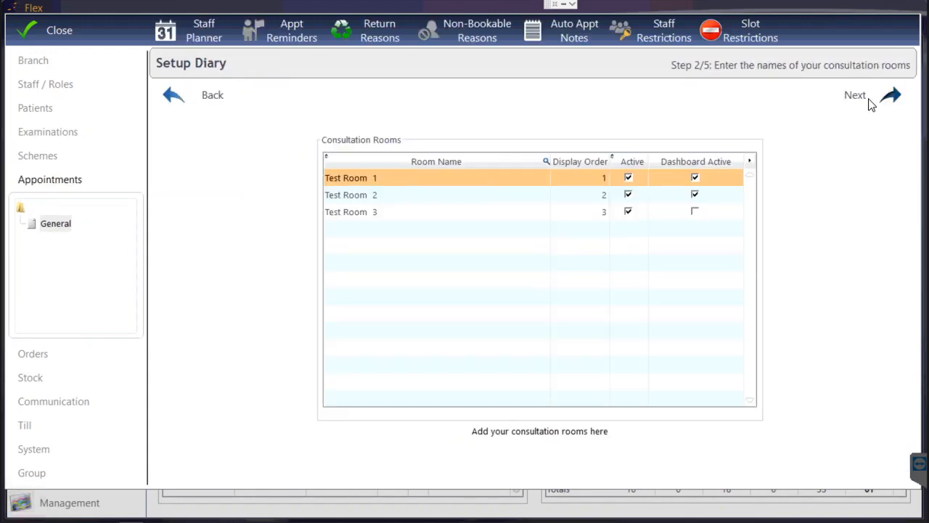
left_click(871, 104)
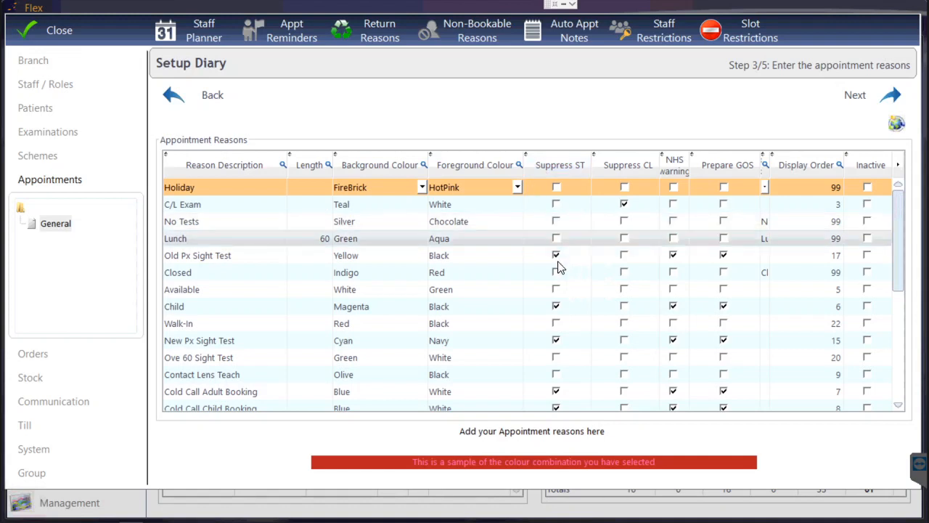
left_click(556, 307)
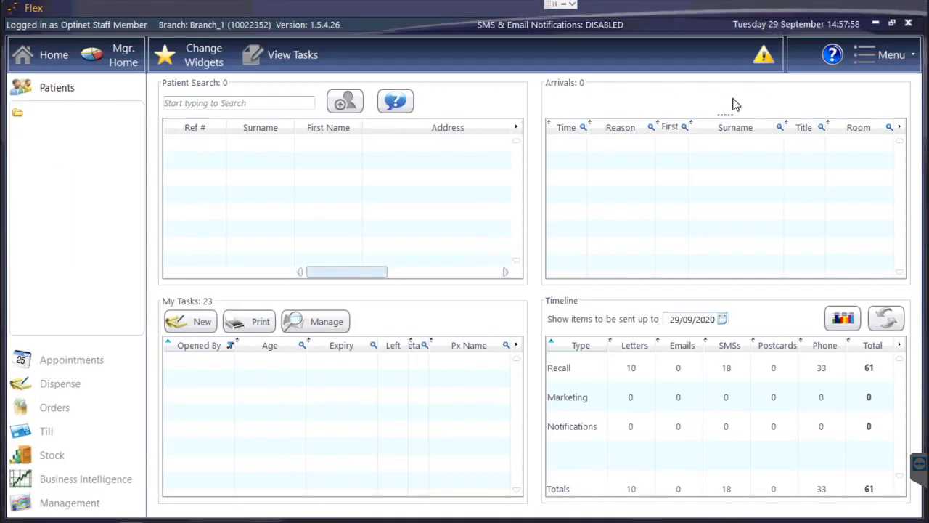
Step: Bring up the FLEX Help article 'The Home Screen' from the Home dashboard
mouse_move(765, 62)
Step: Open the Flex online help site and look over its page
left_click(823, 64)
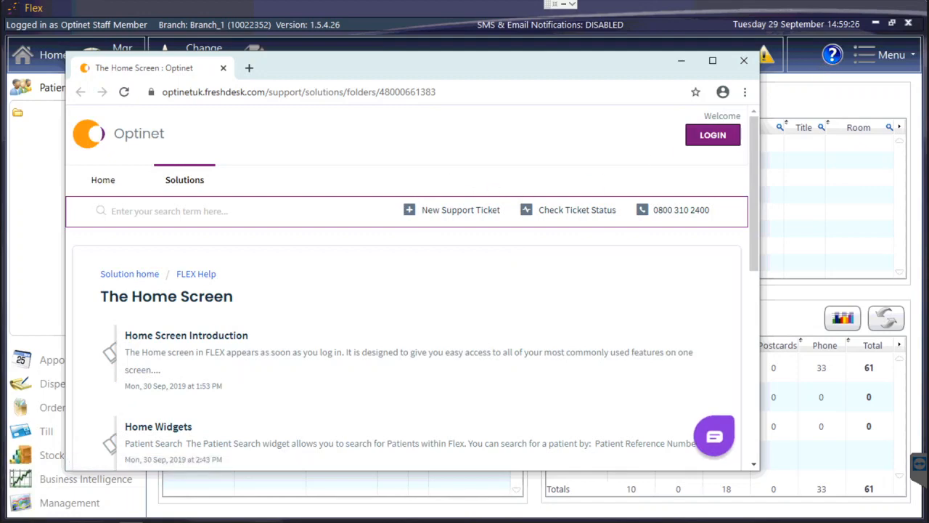
scroll(352, 249, "down", 4)
scroll(352, 254, "down", 1)
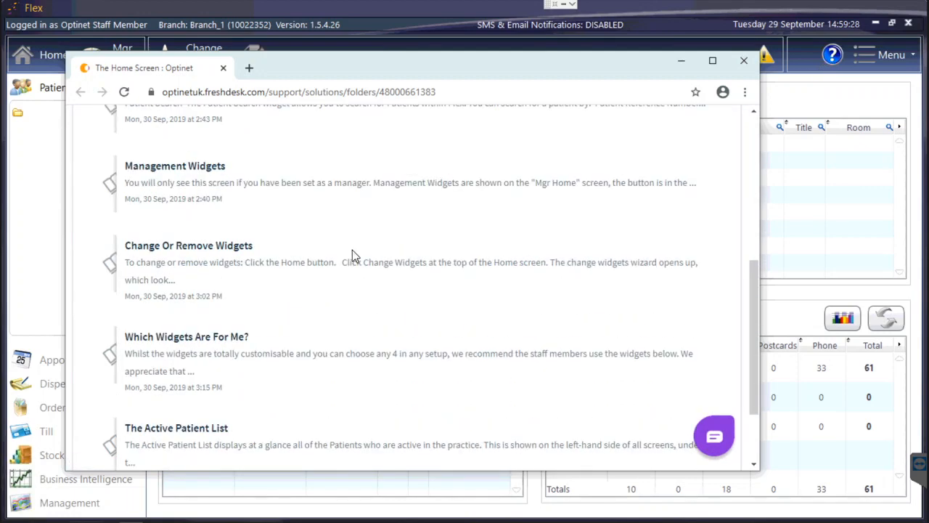
scroll(352, 254, "up", 6)
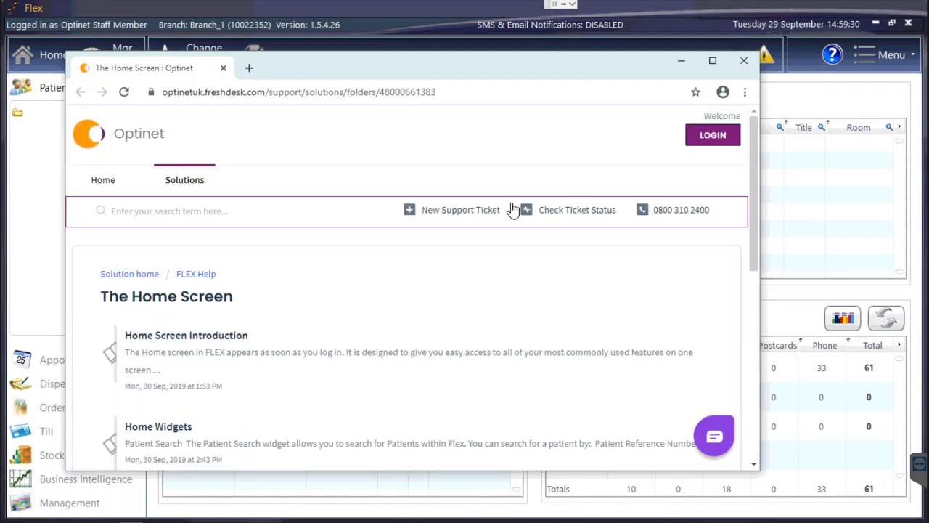
Step: Search the help for 'recalls' and read the 'How Do I Run Recalls?' article
left_click(276, 210)
type("recalls")
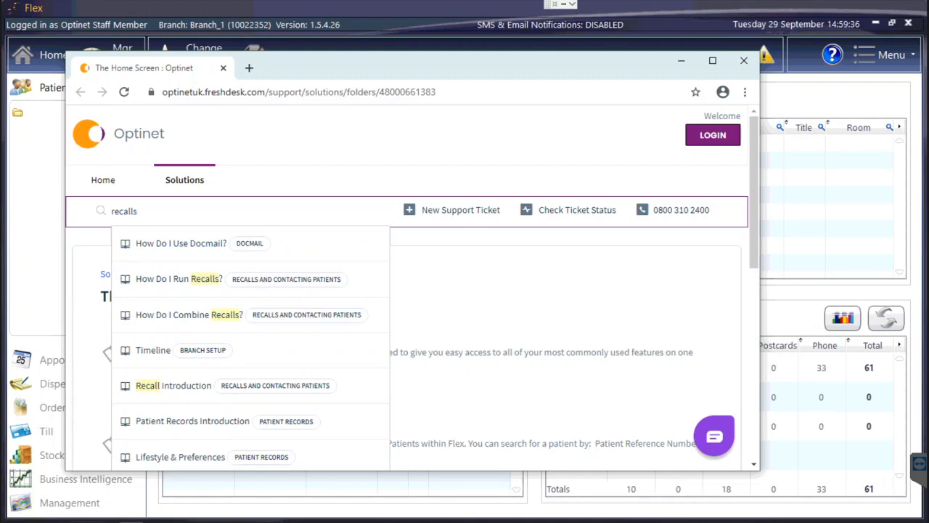
left_click(152, 279)
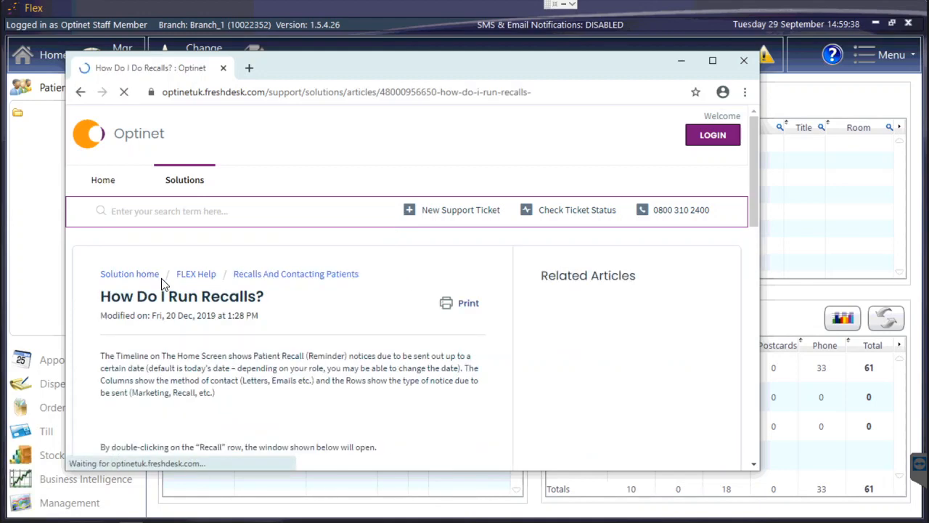
scroll(236, 276, "down", 5)
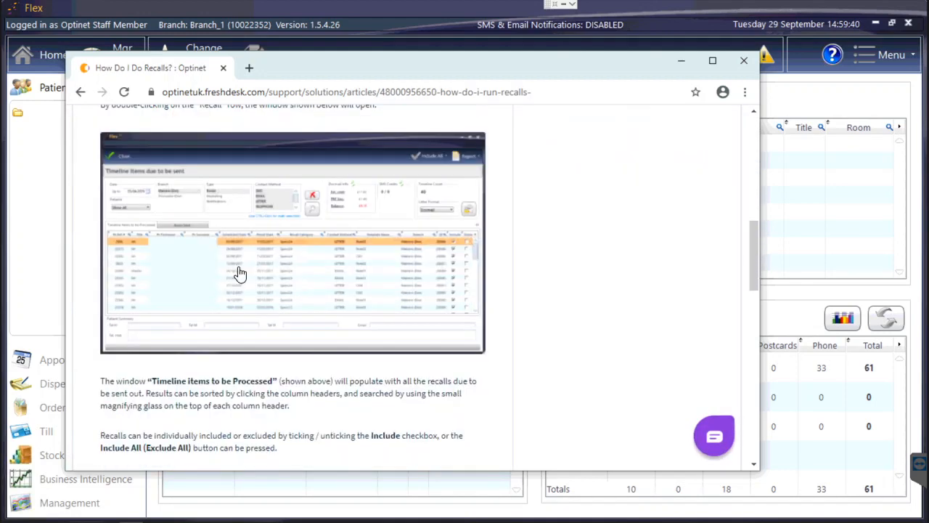
scroll(238, 271, "down", 7)
scroll(239, 272, "up", 4)
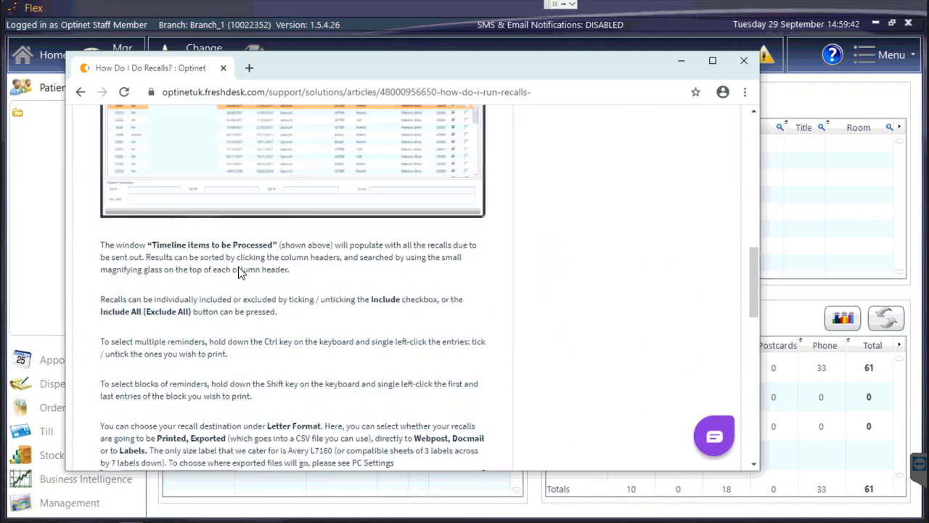
scroll(238, 268, "up", 8)
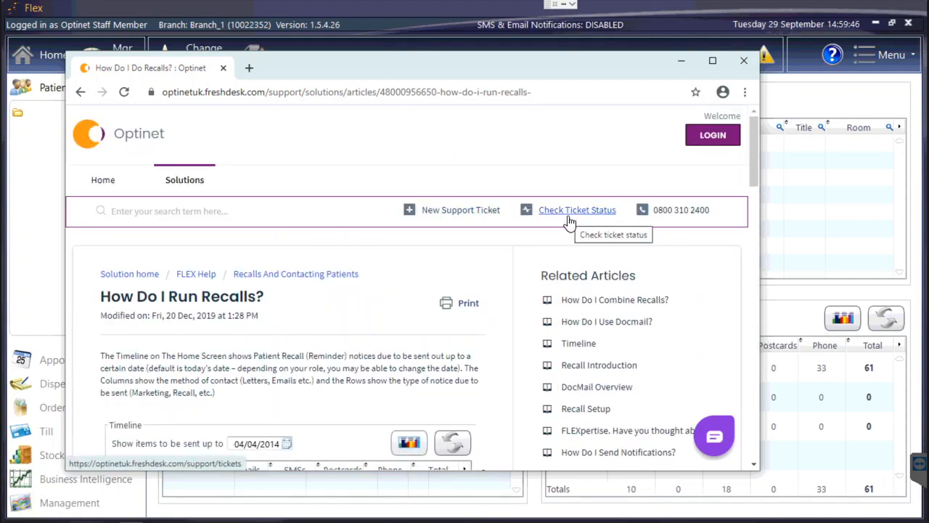
Step: Close the support browser window and choose Lock Screen from the Menu
left_click(743, 60)
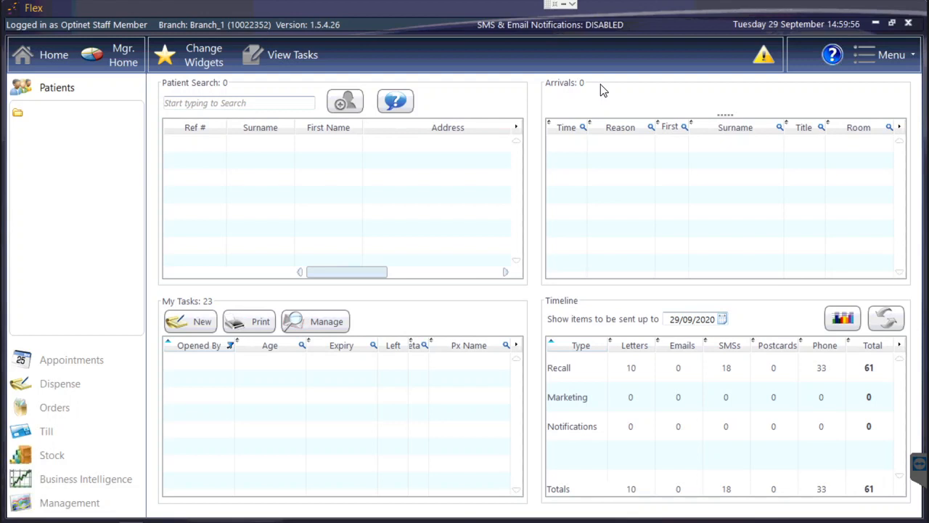
left_click(864, 56)
left_click(861, 78)
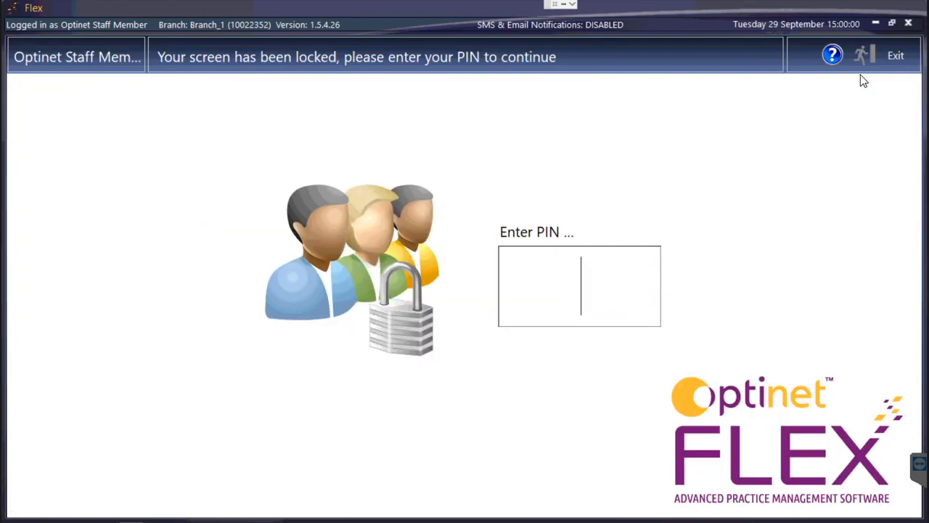